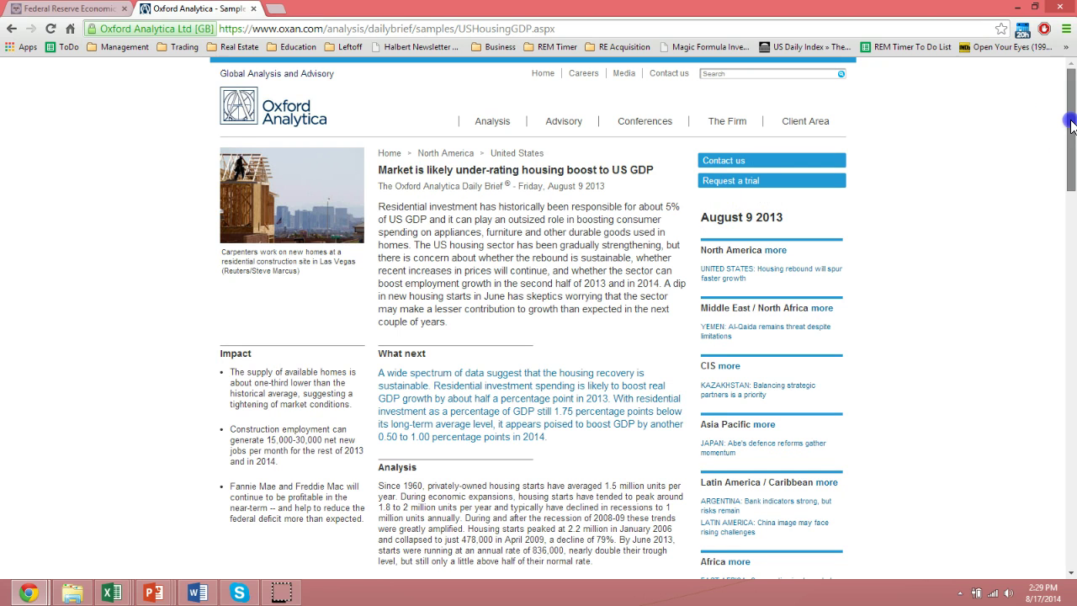
Review the housing article's opening on residential investment and open its private residential investment chart at full size
{"action": "mouse_move", "coordinate": [1067, 132]}
{"action": "left_mouse_down"}
{"action": "mouse_move", "coordinate": [1071, 154]}
{"action": "mouse_move", "coordinate": [1070, 127]}
{"action": "left_mouse_up"}
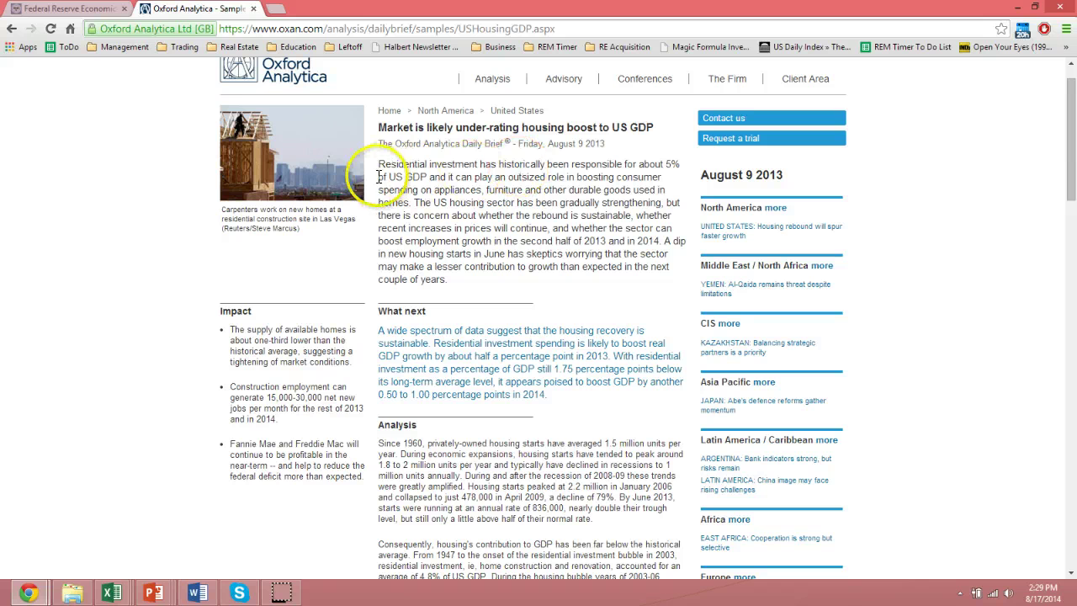
{"action": "left_click_drag", "start_coordinate": [380, 163], "coordinate": [427, 204]}
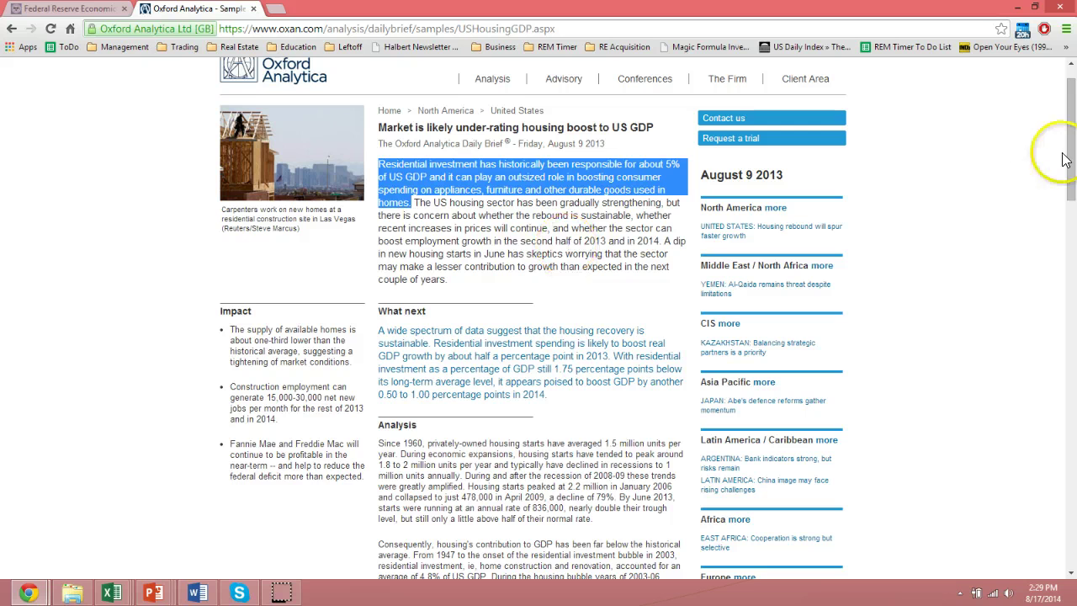
{"action": "left_click_drag", "start_coordinate": [1065, 151], "coordinate": [1029, 274]}
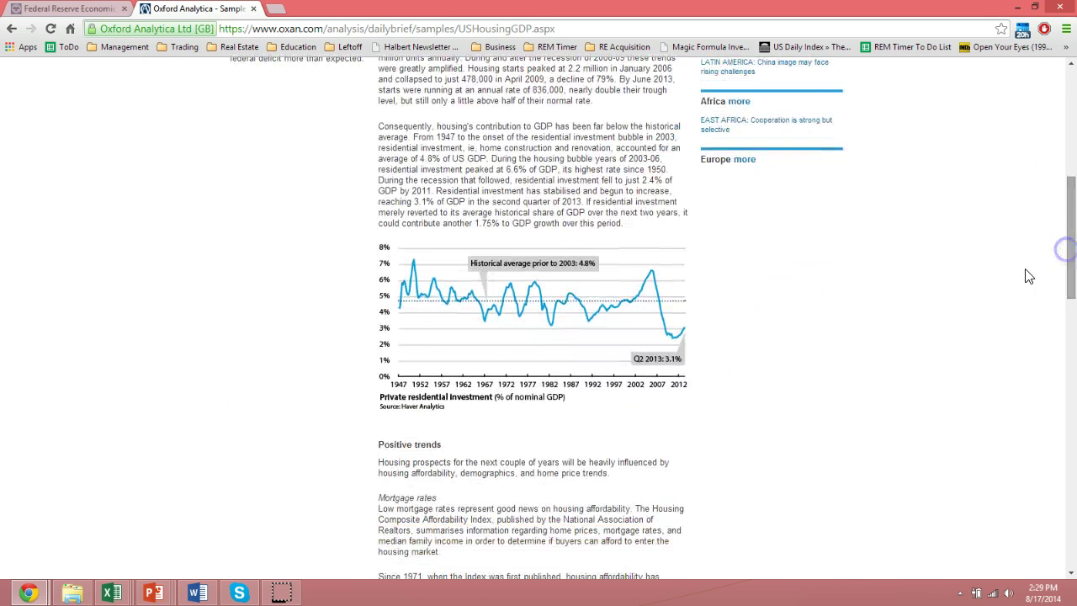
{"action": "left_click", "coordinate": [594, 328]}
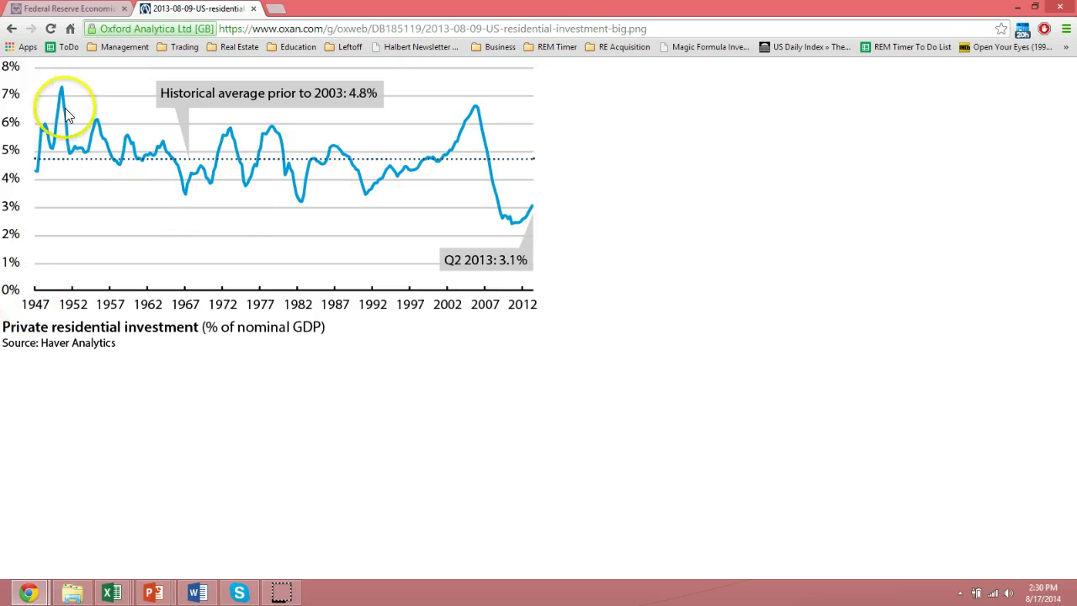
Switch to the FRED site, search for private residential investment, and open the Private Residential Fixed Investment series
{"action": "key", "text": "ctrl+Tab"}
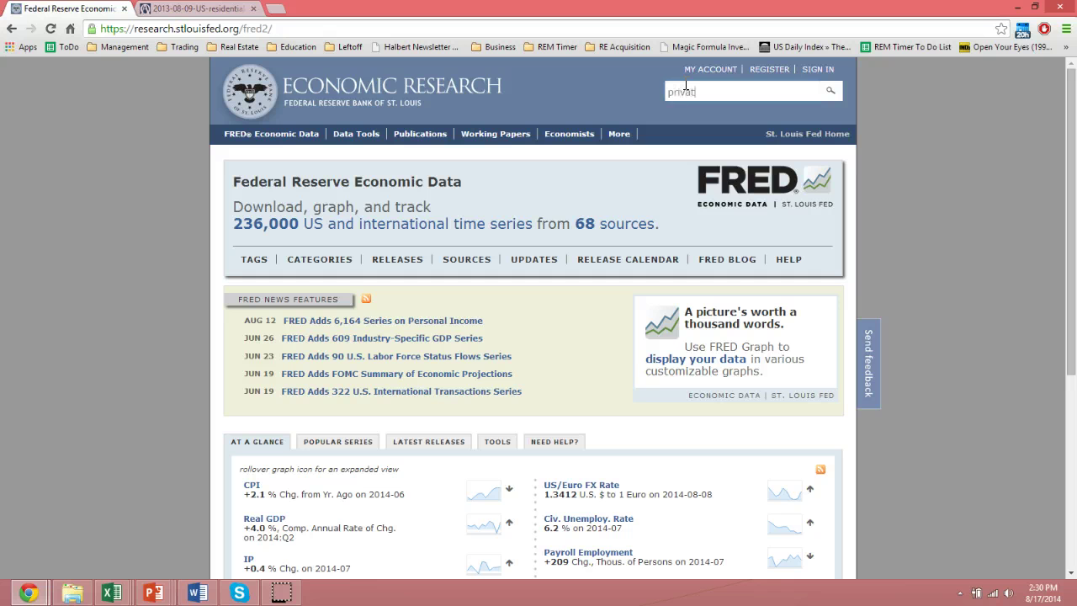
{"action": "type", "text": "tial in"}
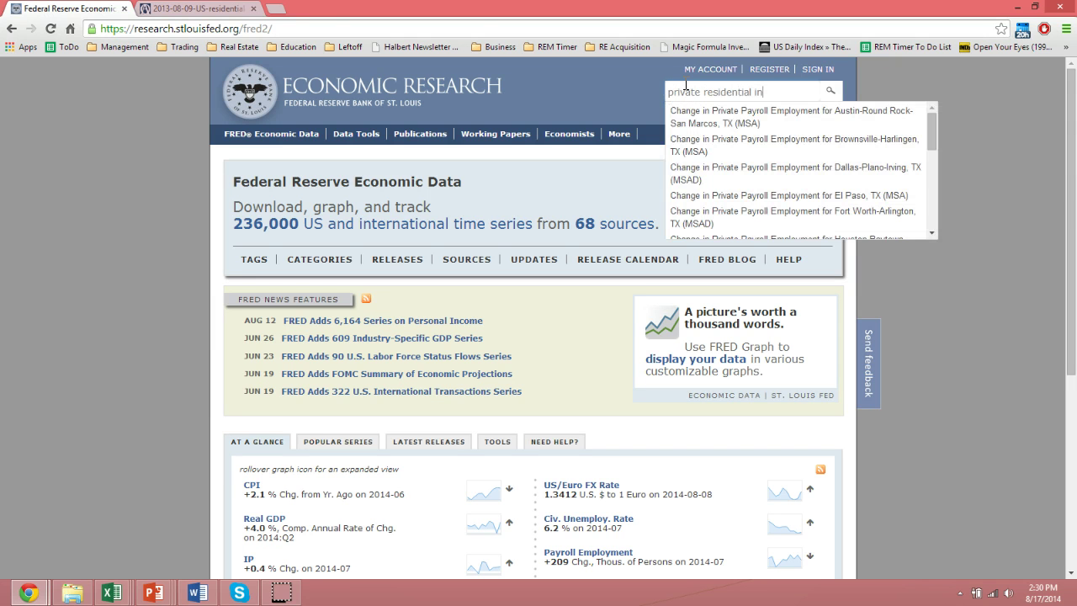
{"action": "type", "text": "vestment"}
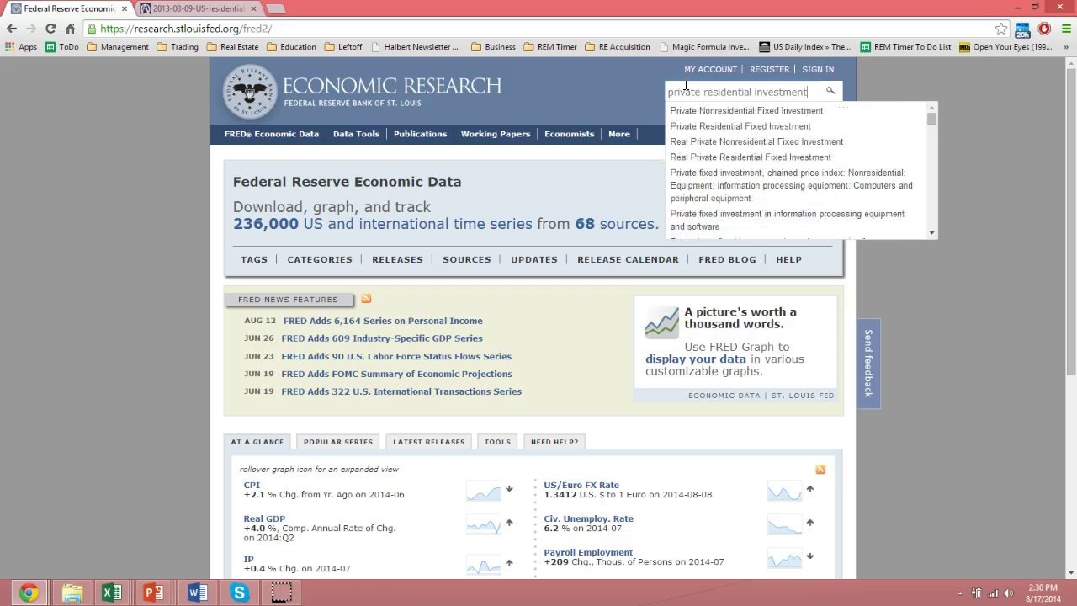
{"action": "left_click", "coordinate": [695, 127]}
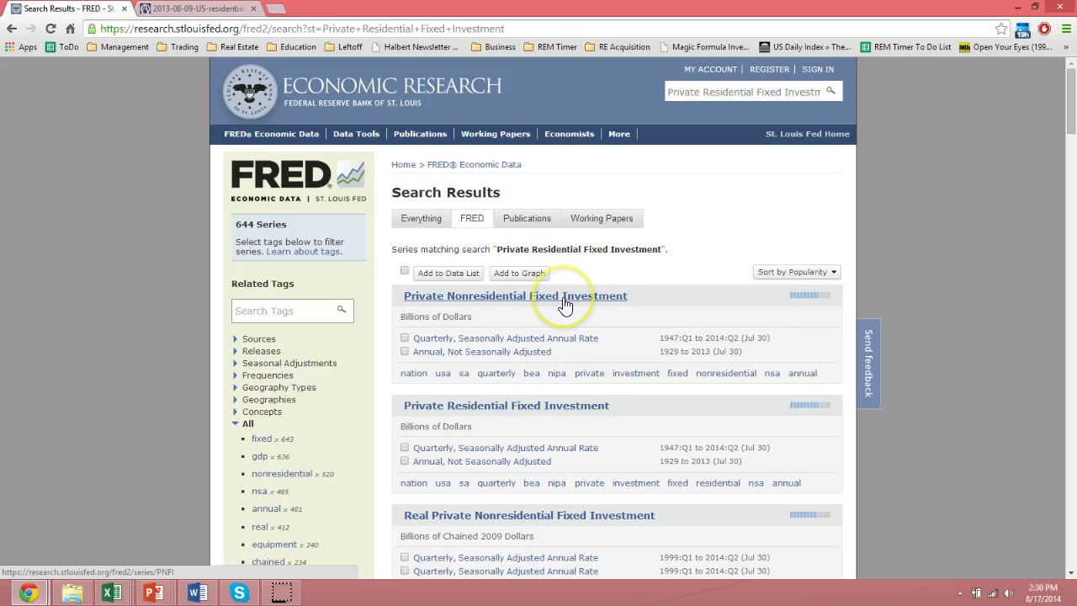
{"action": "left_click", "coordinate": [546, 404]}
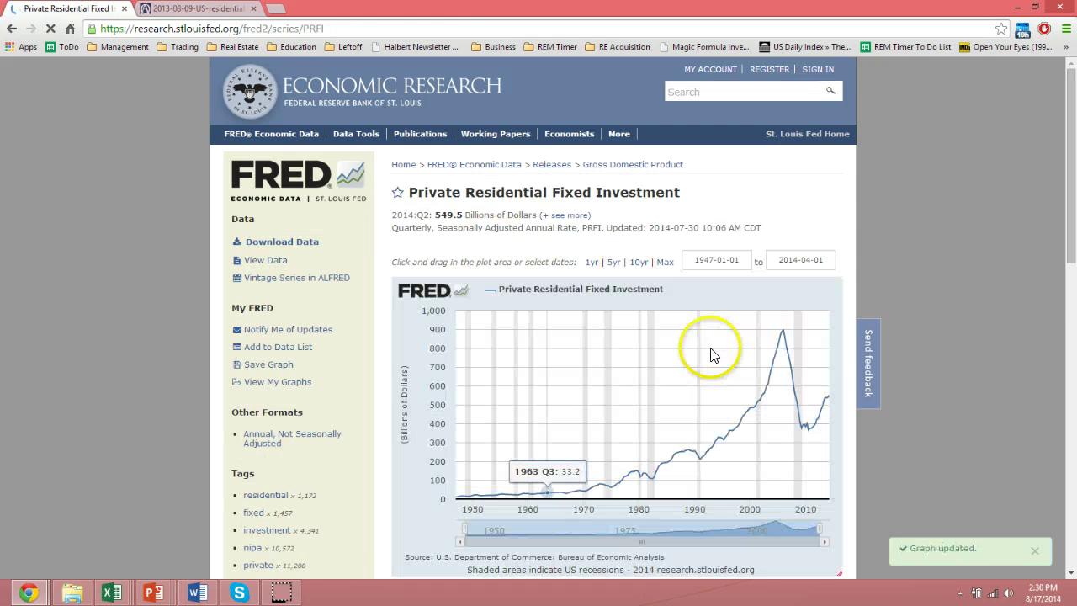
Examine the Private Residential Fixed Investment graph and its settings, comparing it with the Oxford Analytica percent-of-GDP chart
{"action": "left_click_drag", "start_coordinate": [1070, 136], "coordinate": [1070, 190]}
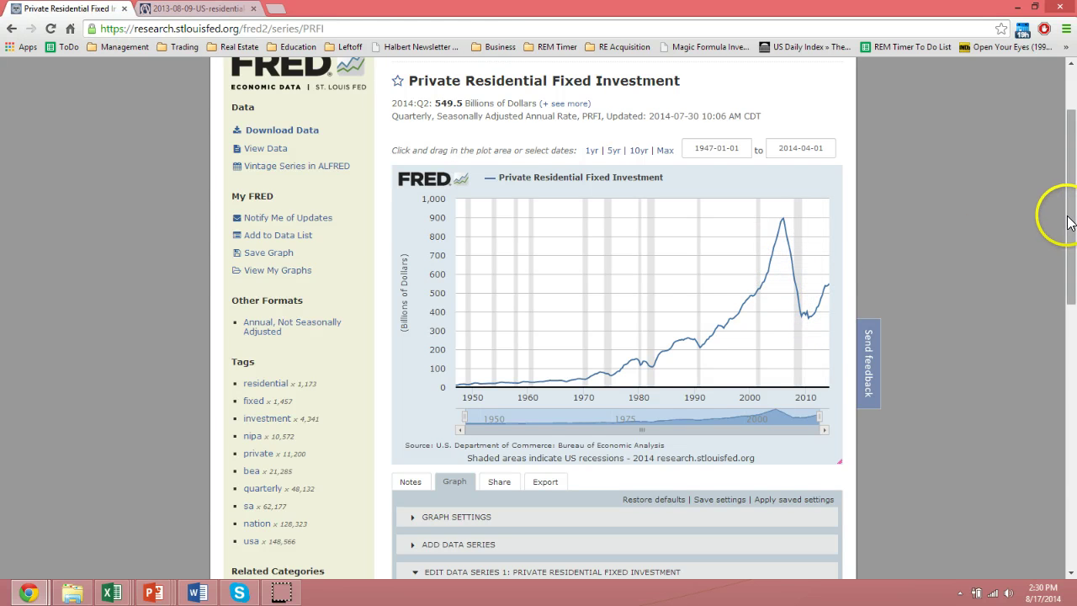
{"action": "left_click_drag", "start_coordinate": [1071, 223], "coordinate": [1066, 307]}
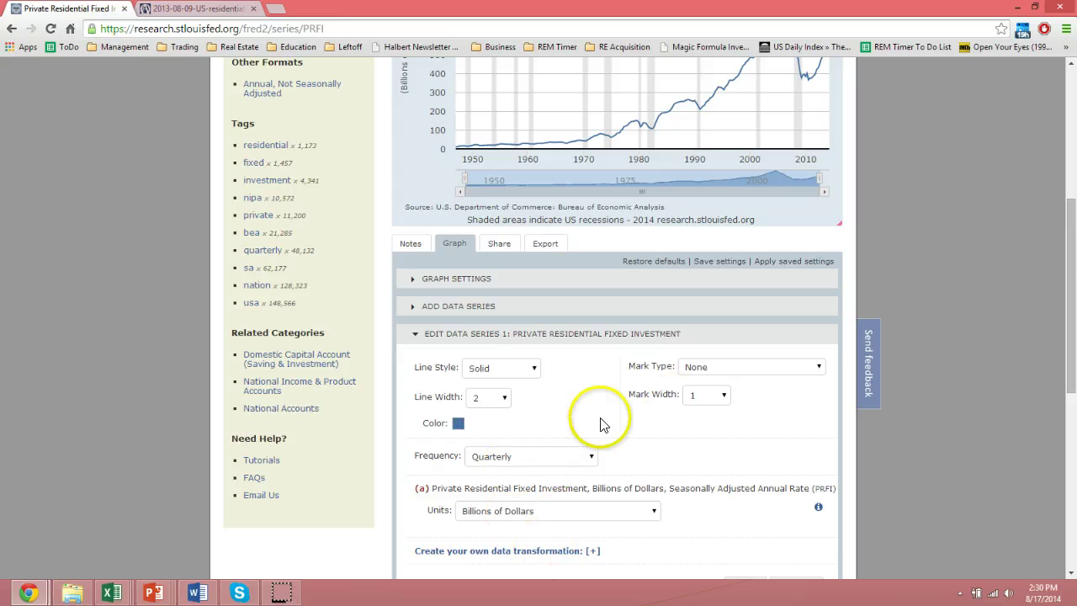
{"action": "left_click_drag", "start_coordinate": [1065, 253], "coordinate": [1068, 193]}
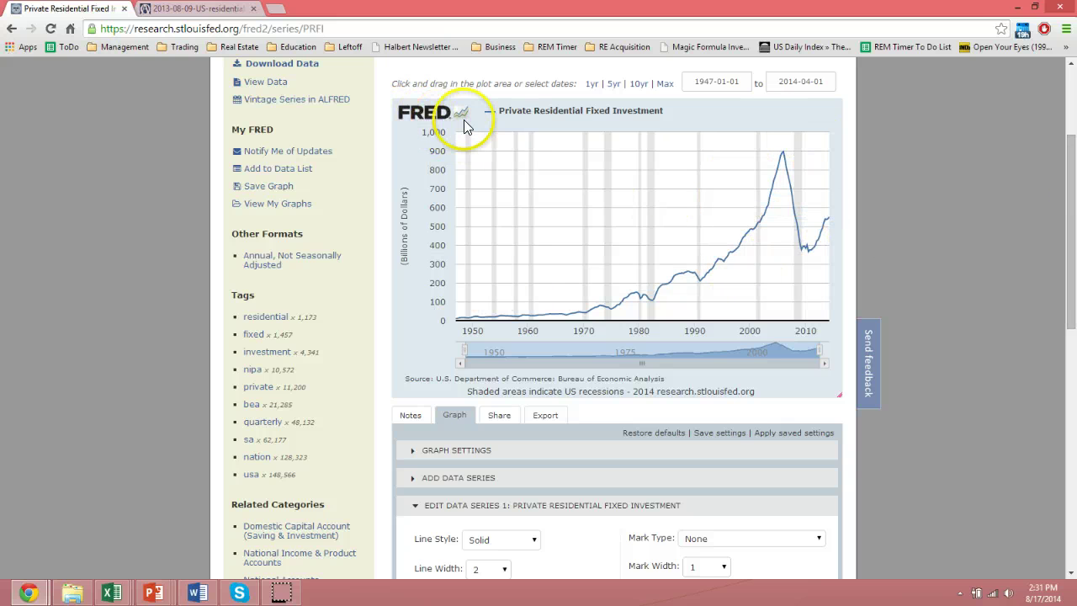
{"action": "mouse_move", "coordinate": [1071, 205]}
{"action": "left_mouse_down"}
{"action": "mouse_move", "coordinate": [1072, 233]}
{"action": "mouse_move", "coordinate": [1067, 192]}
{"action": "left_mouse_up"}
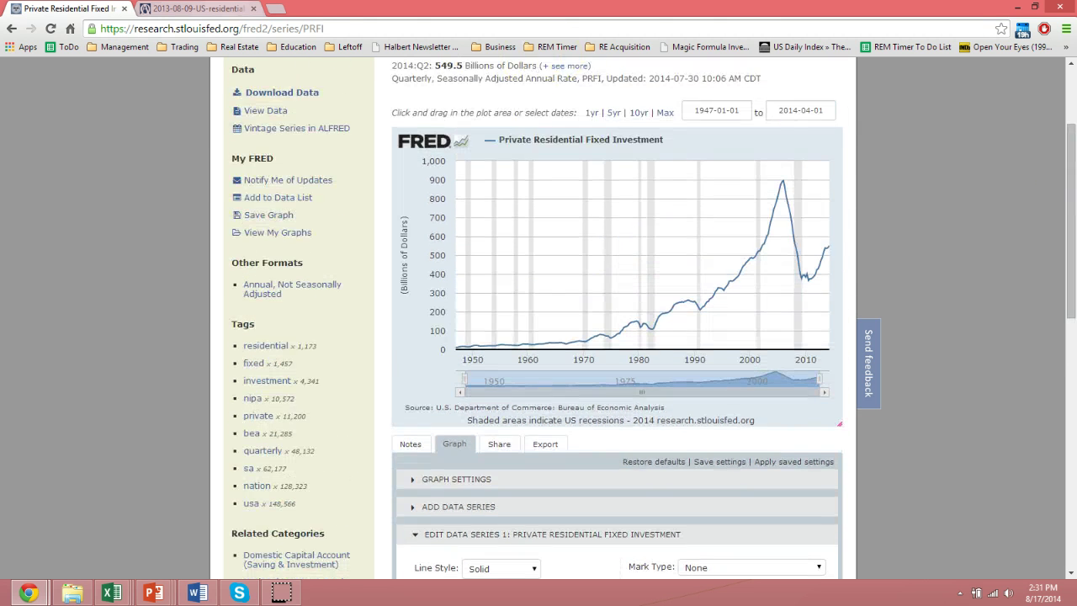
{"action": "key", "text": "ctrl+Tab"}
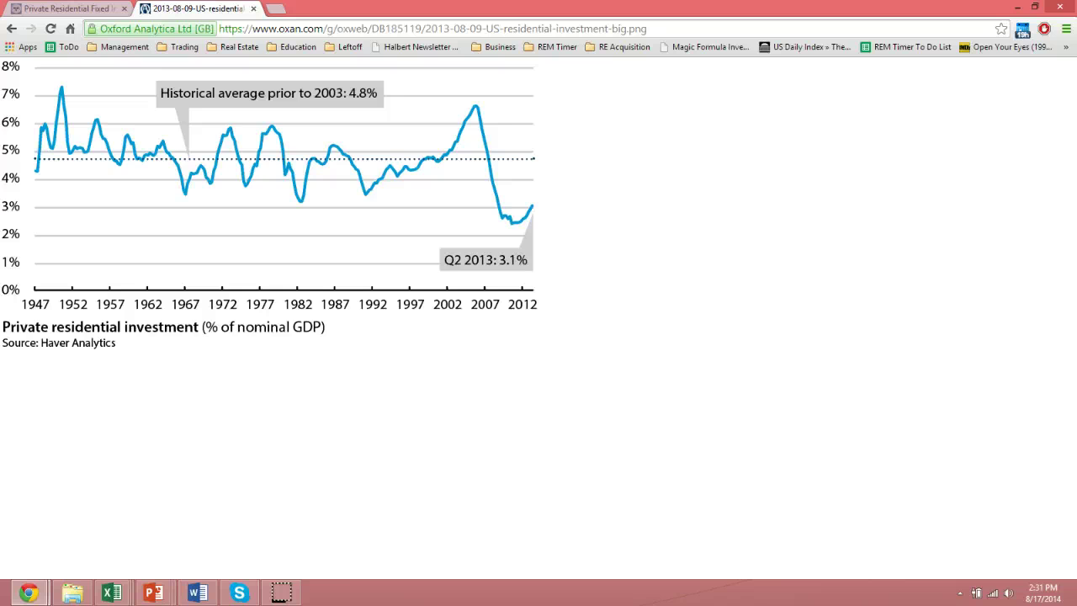
{"action": "key", "text": "ctrl+shift+Tab"}
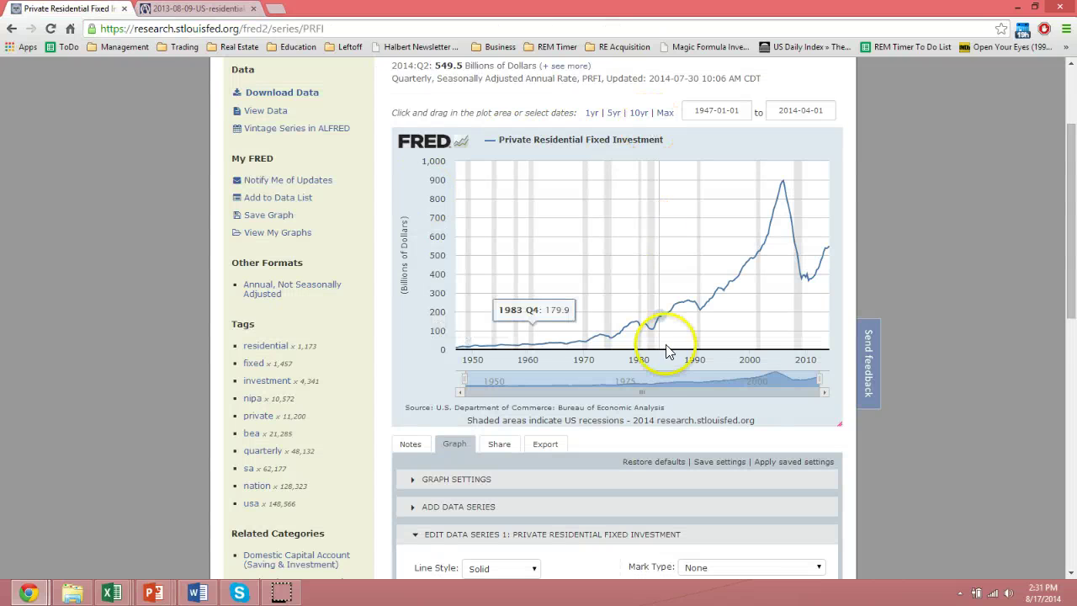
Search for gdp and add the quarterly Gross Domestic Product series to existing Data Series 1
{"action": "left_click_drag", "start_coordinate": [1072, 299], "coordinate": [1072, 390]}
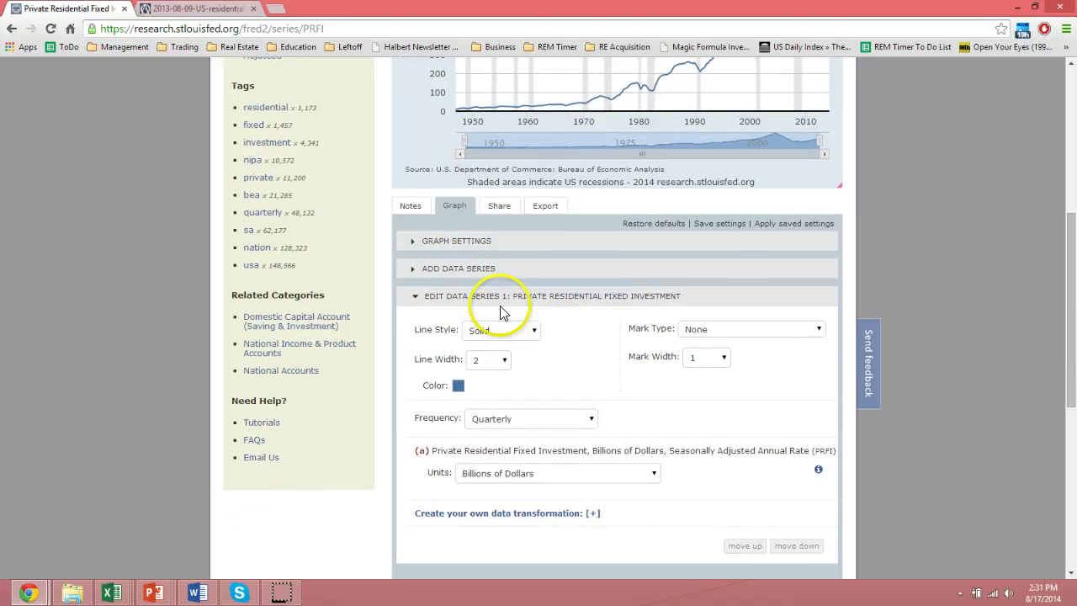
{"action": "left_click", "coordinate": [476, 271]}
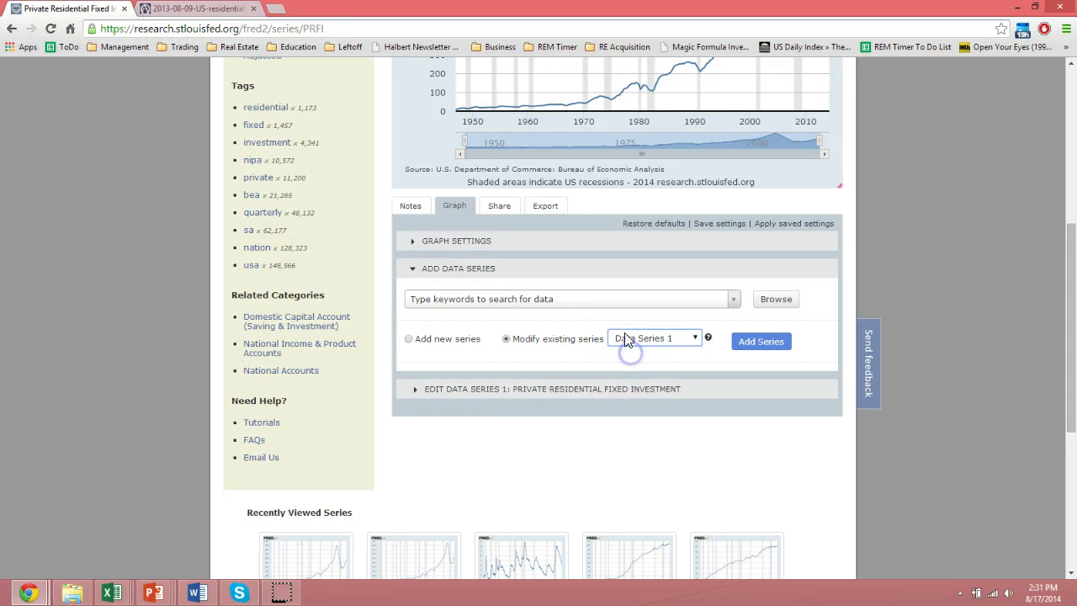
{"action": "left_click", "coordinate": [620, 299]}
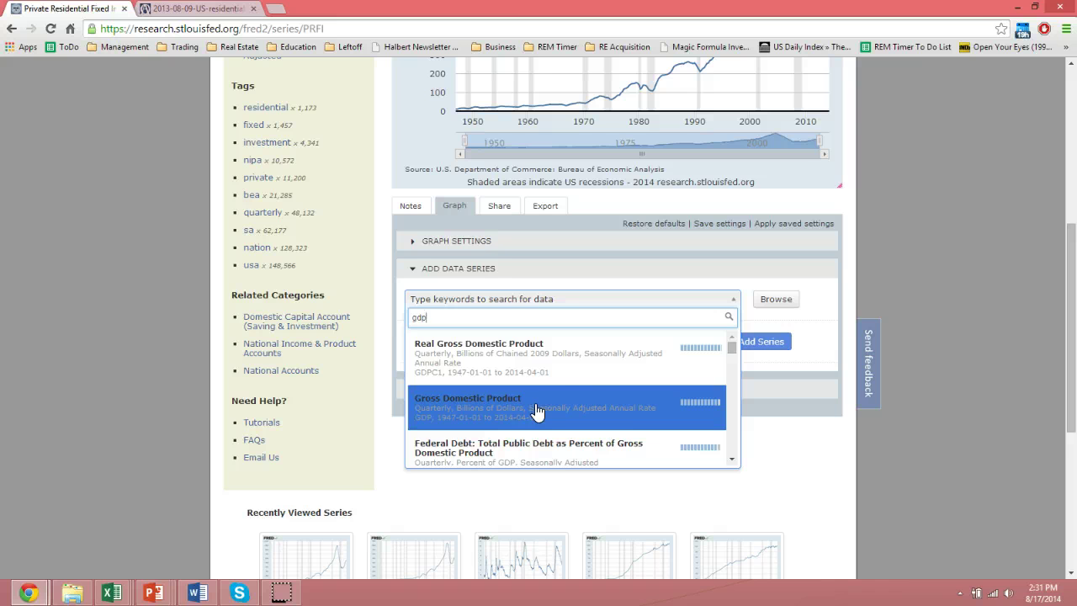
{"action": "left_click", "coordinate": [588, 421]}
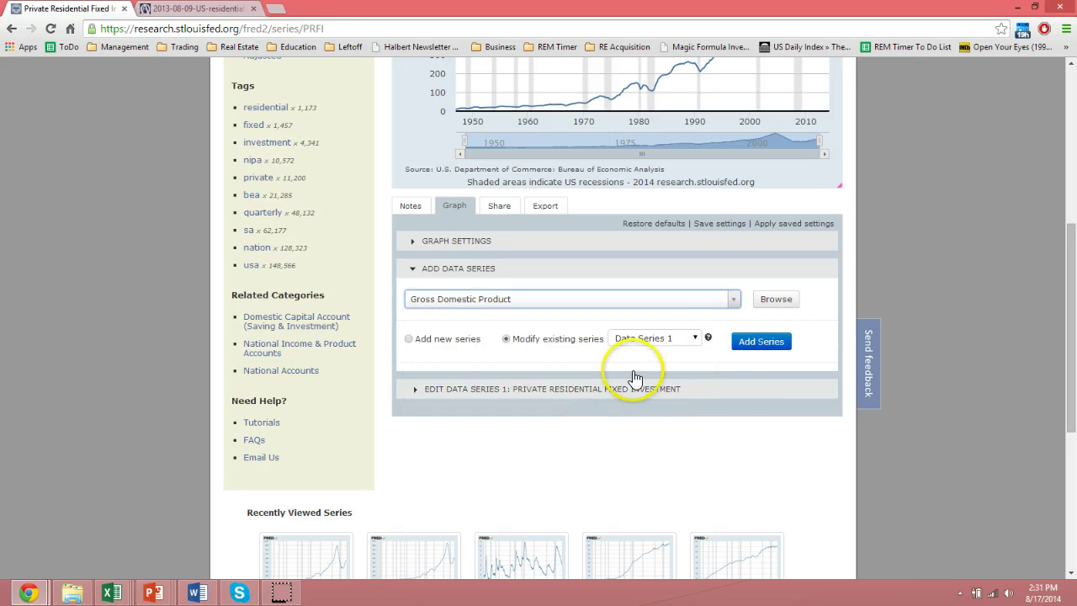
{"action": "left_click", "coordinate": [757, 345]}
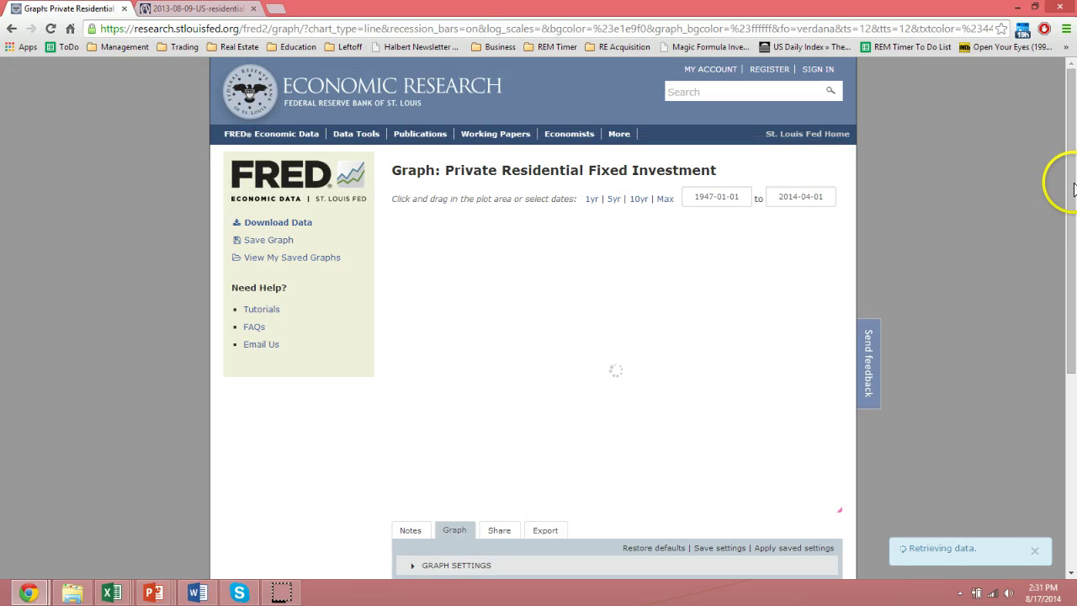
Apply the custom data transformation formula a/b to Data Series 1, dividing residential investment by GDP
{"action": "left_click_drag", "start_coordinate": [1073, 186], "coordinate": [1068, 273]}
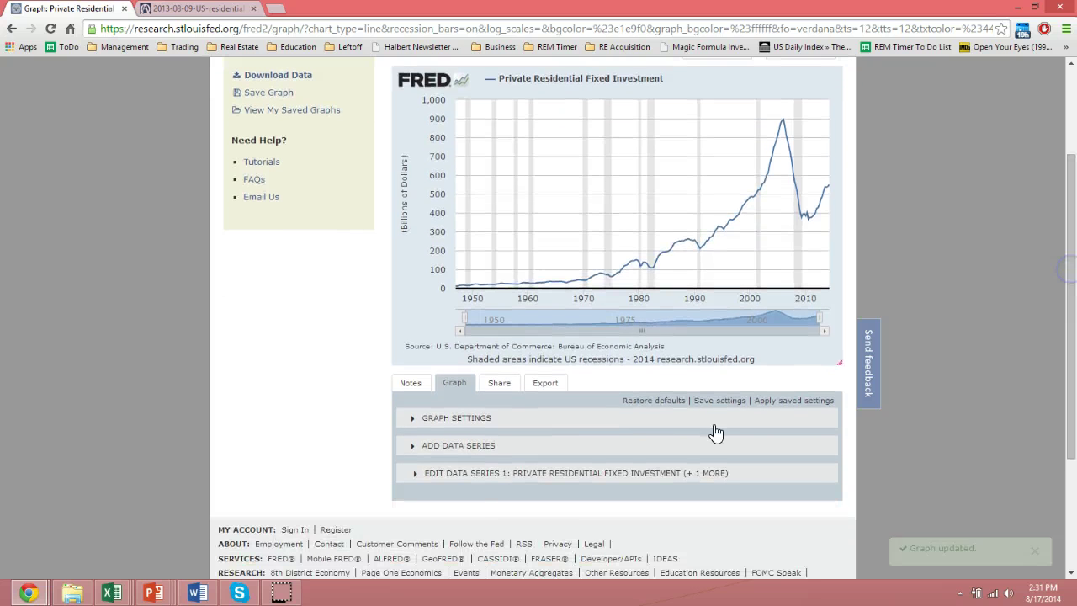
{"action": "left_click", "coordinate": [452, 473]}
{"action": "left_click_drag", "start_coordinate": [1073, 196], "coordinate": [1073, 313]}
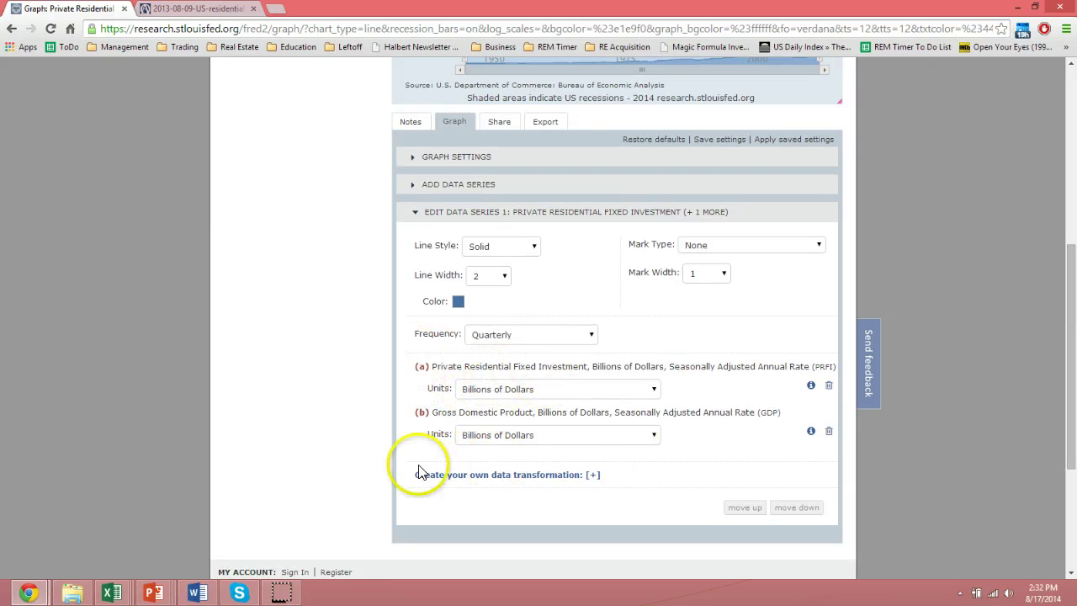
{"action": "left_click", "coordinate": [553, 477]}
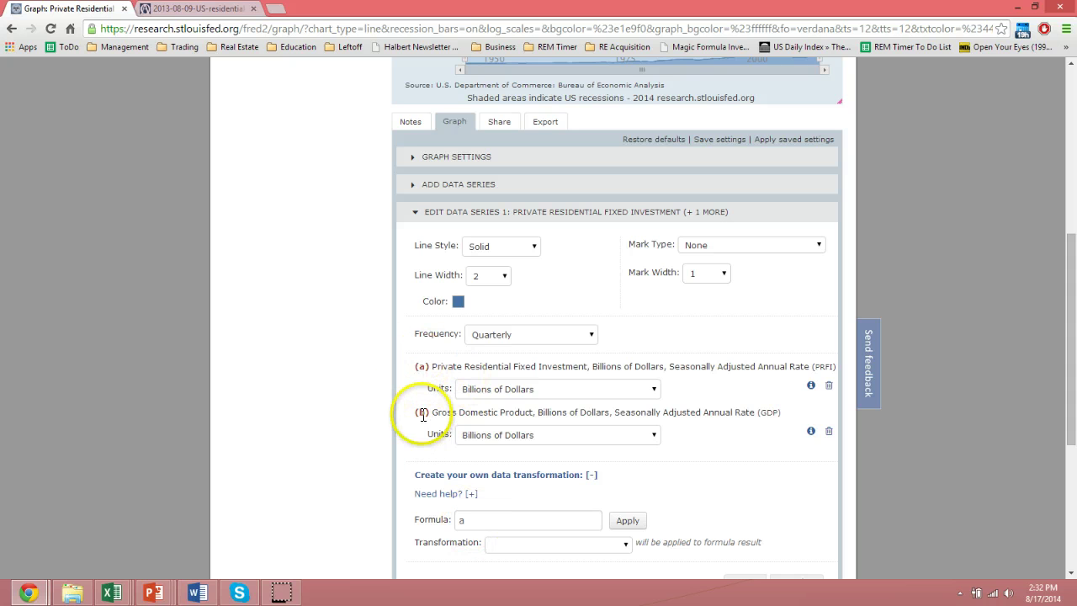
{"action": "left_click", "coordinate": [486, 518]}
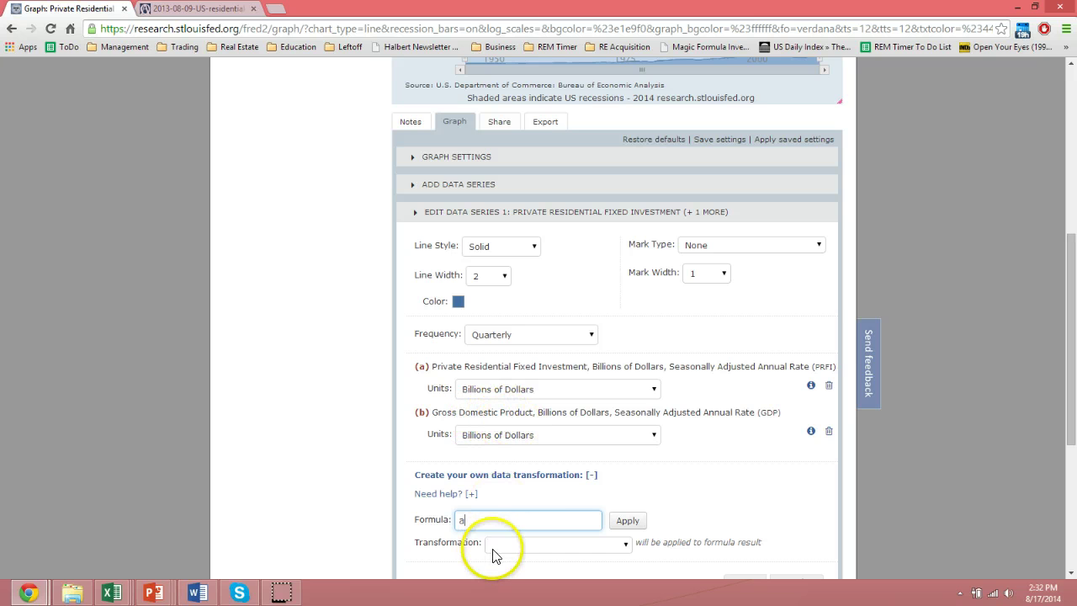
{"action": "type", "text": "b"}
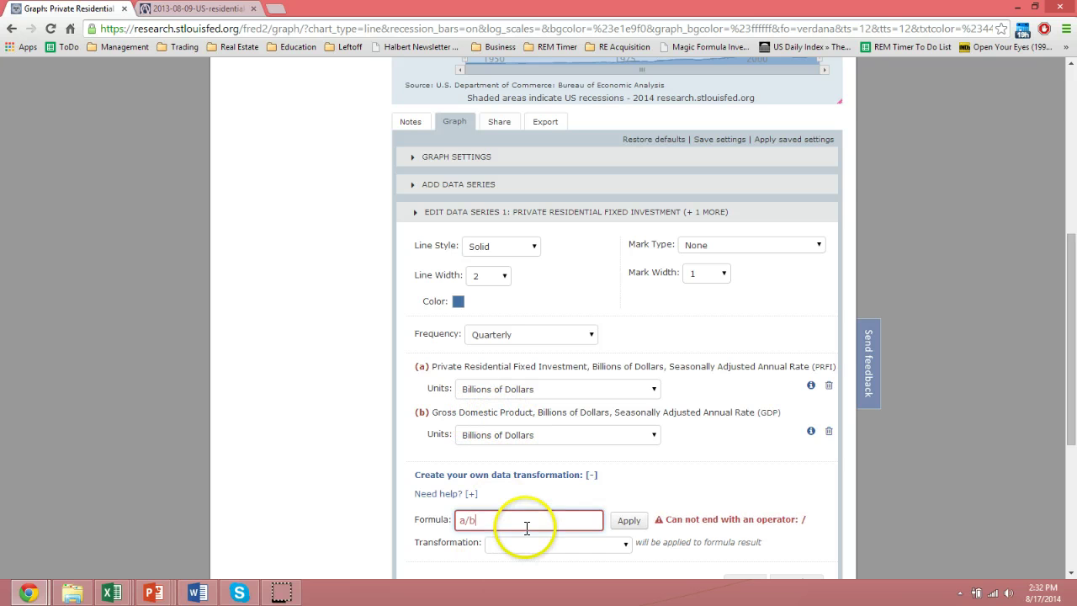
{"action": "left_click", "coordinate": [629, 521]}
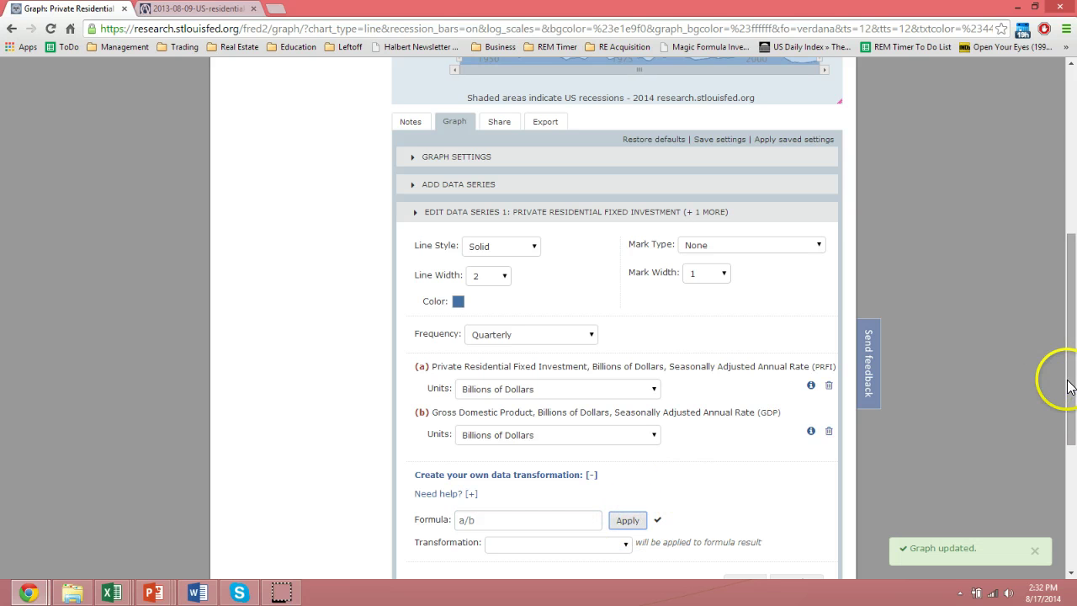
Compare the investment-to-GDP ratio graph with the Oxford Analytica residential investment chart
{"action": "left_click_drag", "start_coordinate": [1074, 387], "coordinate": [1066, 255]}
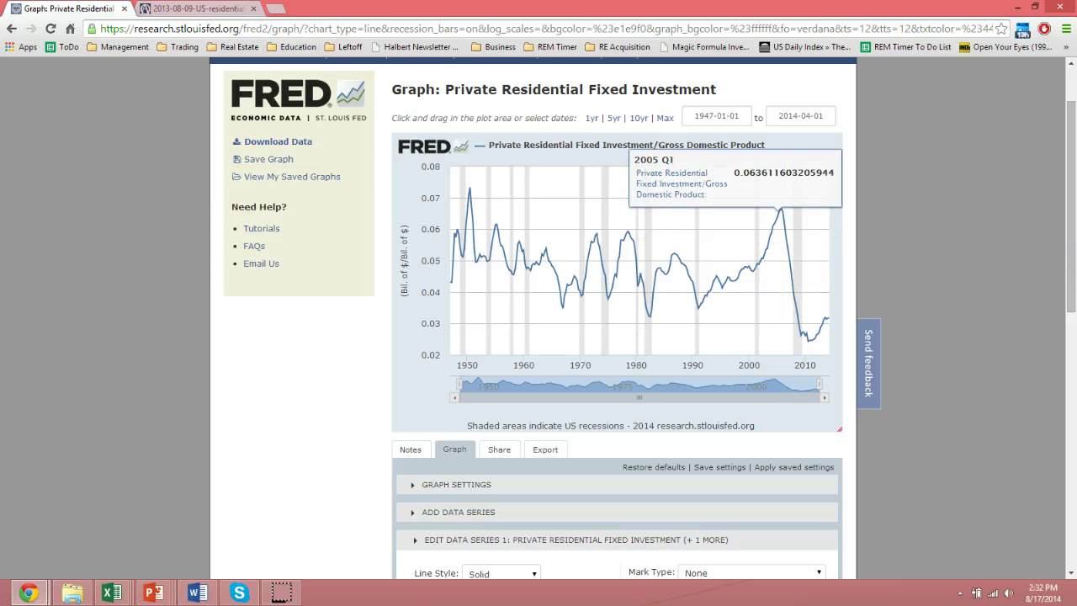
{"action": "left_click", "coordinate": [195, 9]}
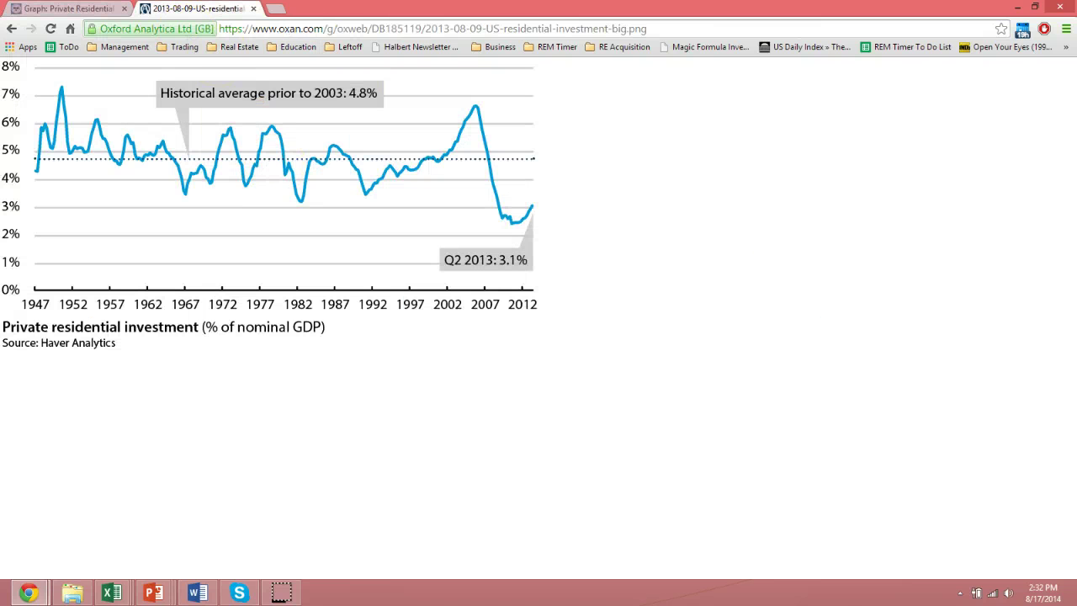
{"action": "left_click", "coordinate": [69, 8]}
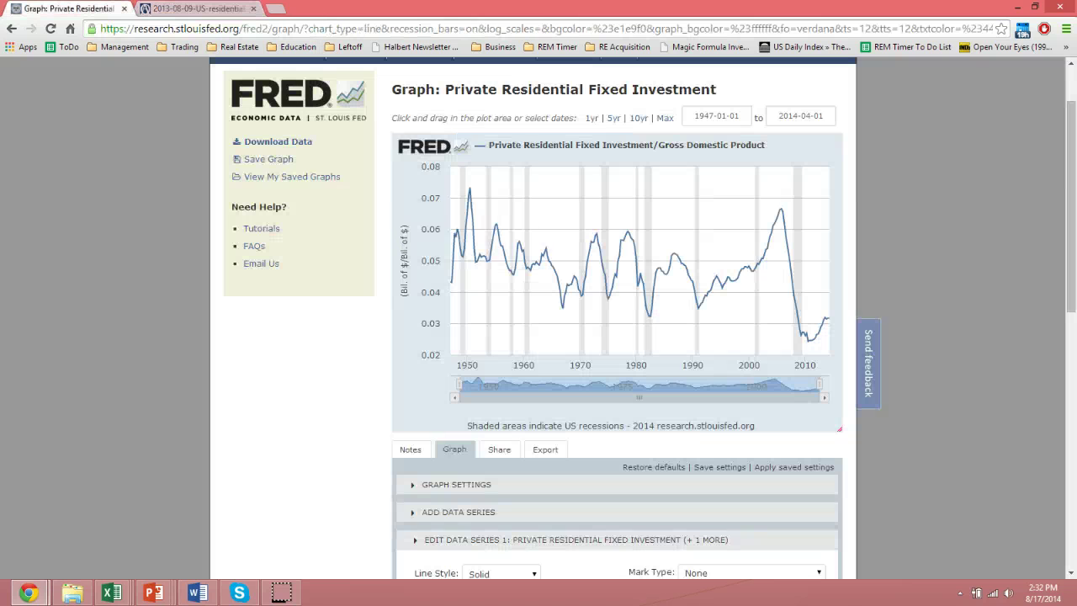
Zoom the ratio graph to the period from about March 2002 onward and view its sharing and embedding options
{"action": "left_click", "coordinate": [763, 319]}
{"action": "left_click_drag", "start_coordinate": [763, 319], "coordinate": [851, 325]}
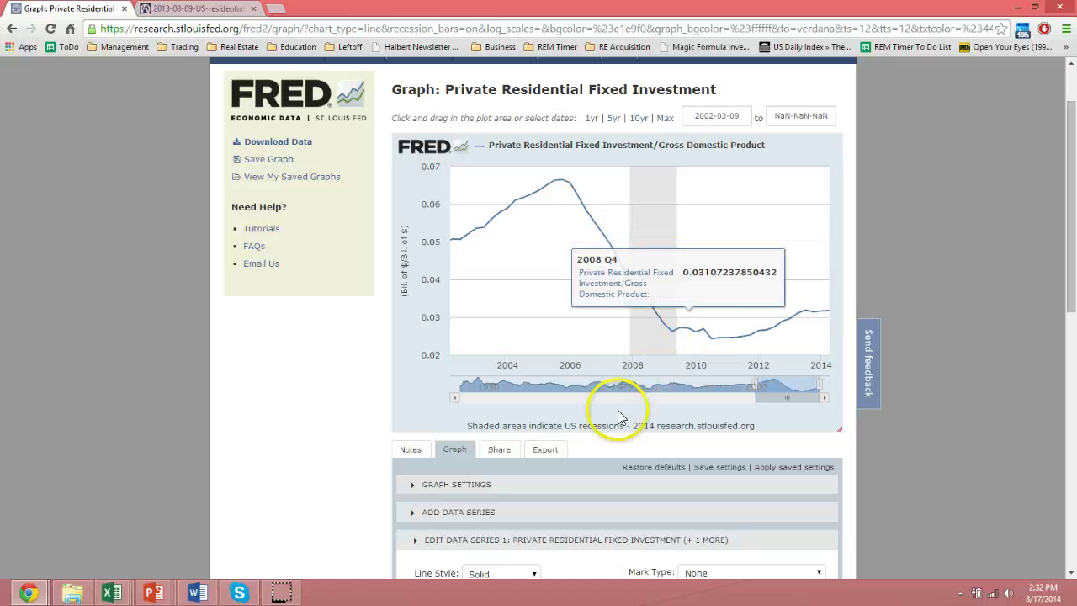
{"action": "left_click", "coordinate": [501, 451]}
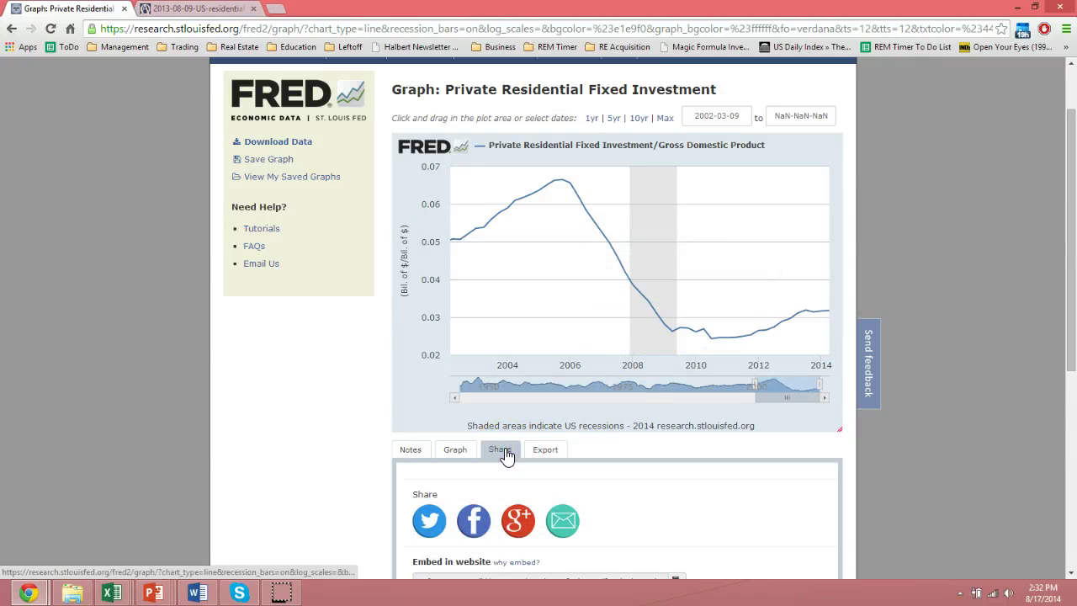
{"action": "left_click_drag", "start_coordinate": [1067, 229], "coordinate": [1070, 264]}
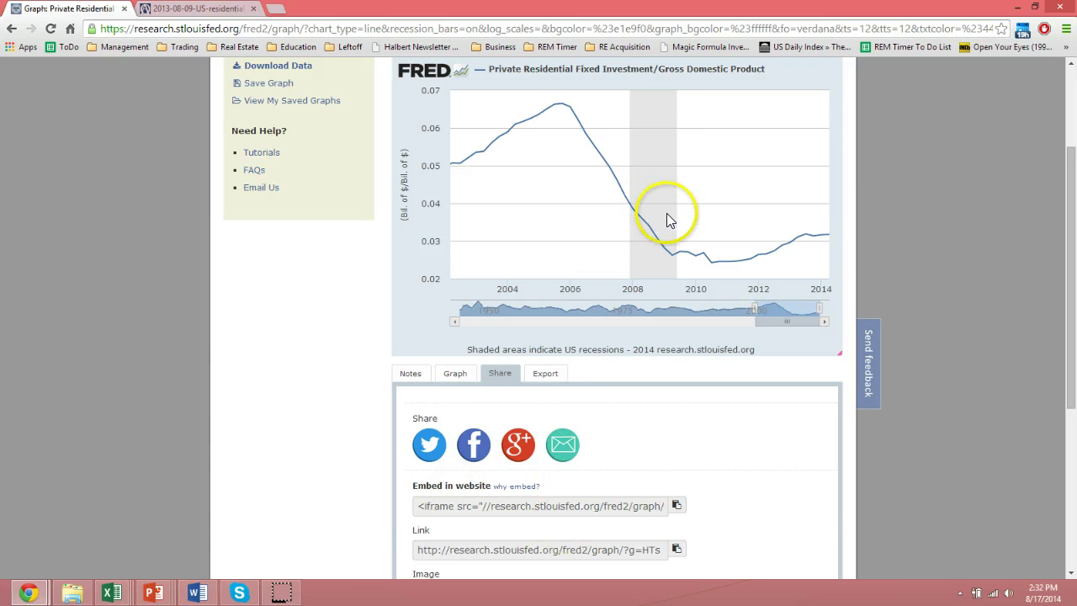
{"action": "left_click_drag", "start_coordinate": [1070, 215], "coordinate": [1069, 160]}
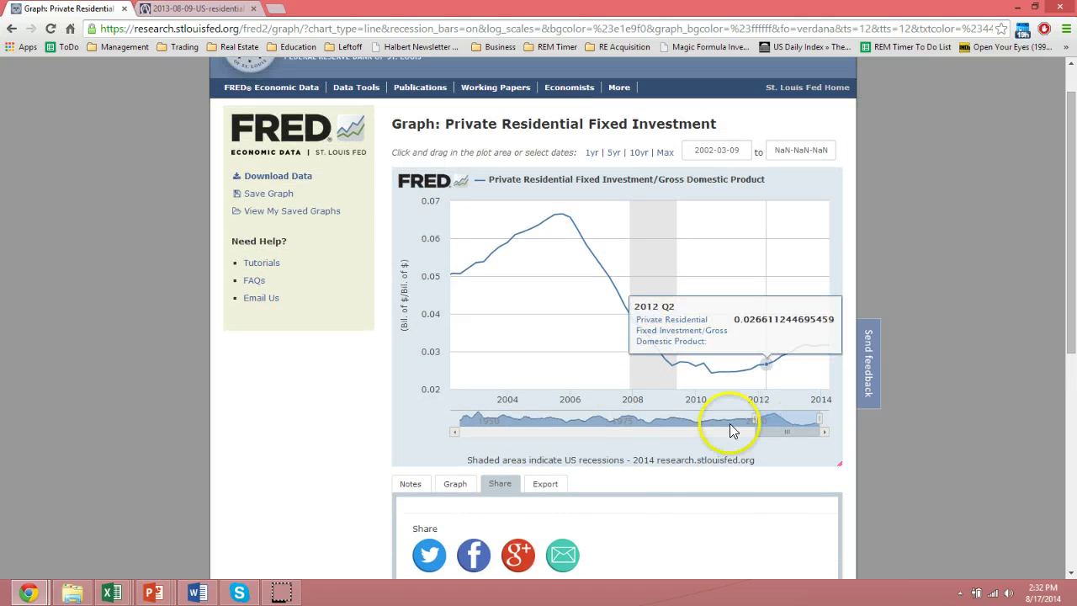
Restore the graph's full date range, 1947-01-01 to 2014-04-01
{"action": "left_click_drag", "start_coordinate": [754, 418], "coordinate": [449, 413]}
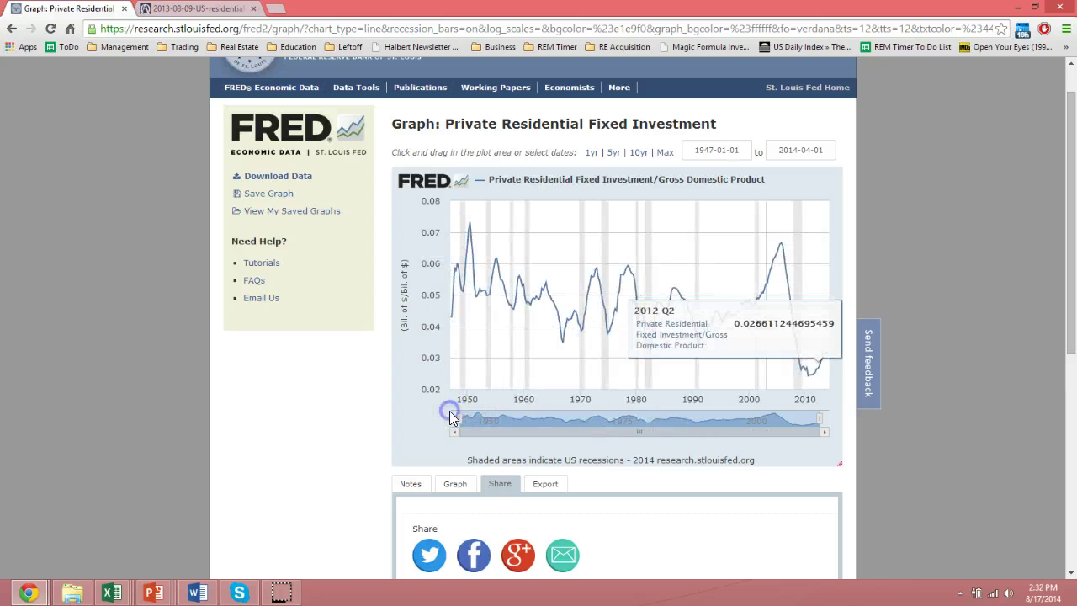
{"action": "left_click_drag", "start_coordinate": [1075, 160], "coordinate": [1073, 147]}
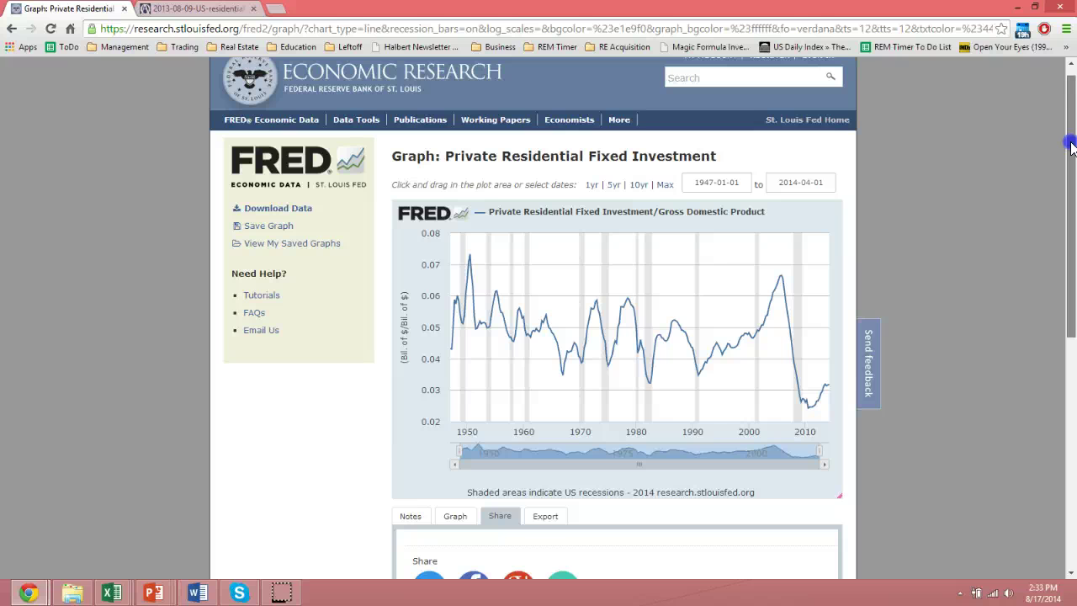
{"action": "left_click", "coordinate": [1071, 146]}
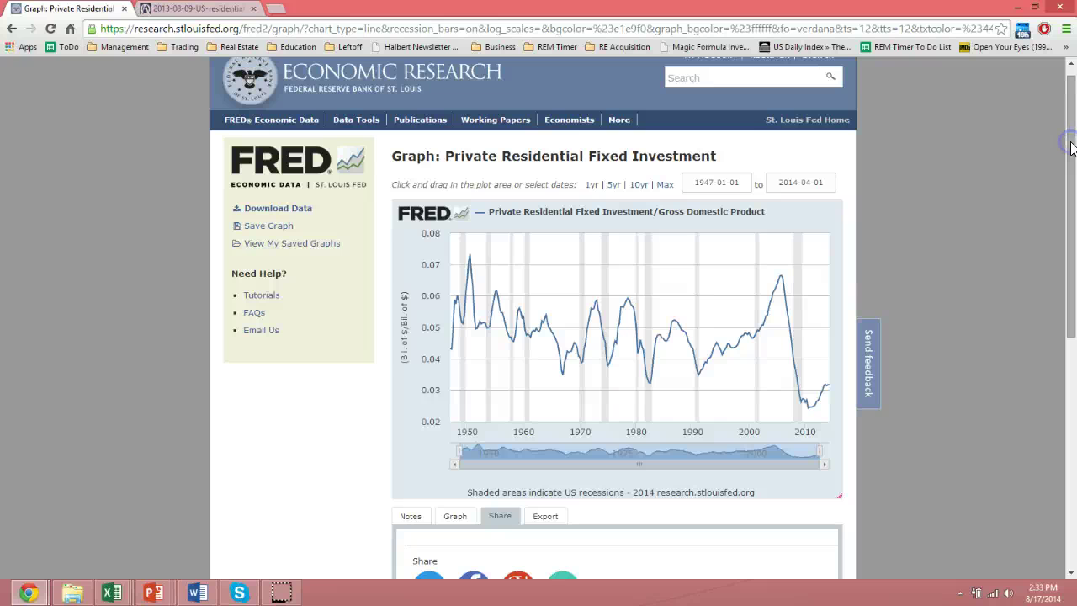